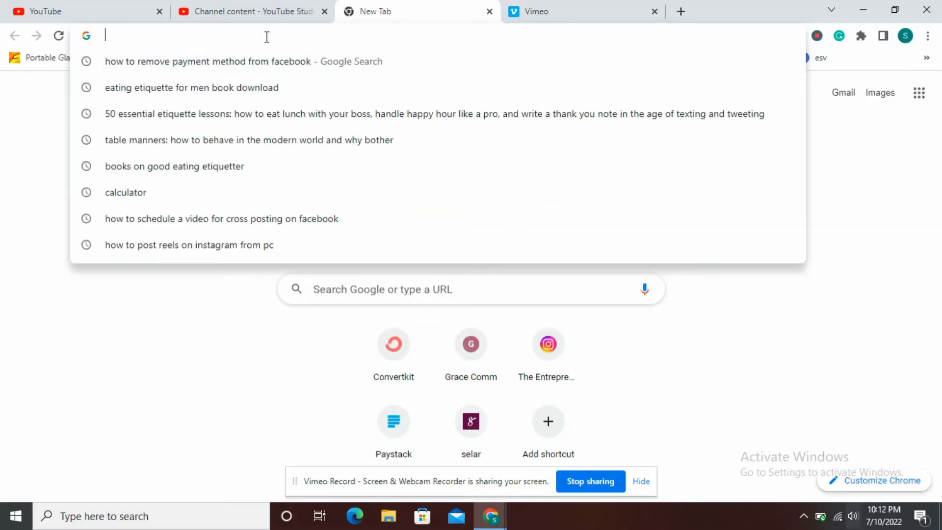
Step: Load business.facebook.com by entering 'bus' and accepting the suggested address
type("bu")
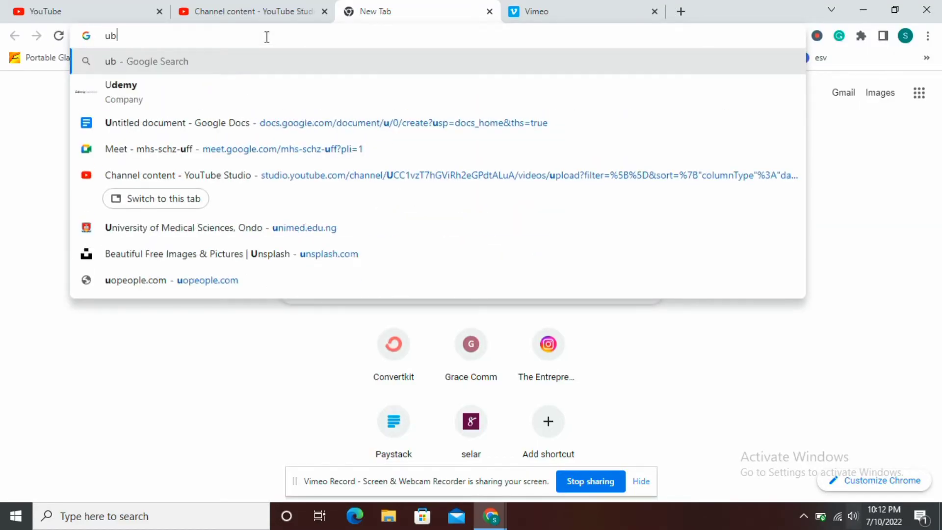
key("BackSpace")
key("BackSpace")
key("BackSpace")
type("bus")
key("Return")
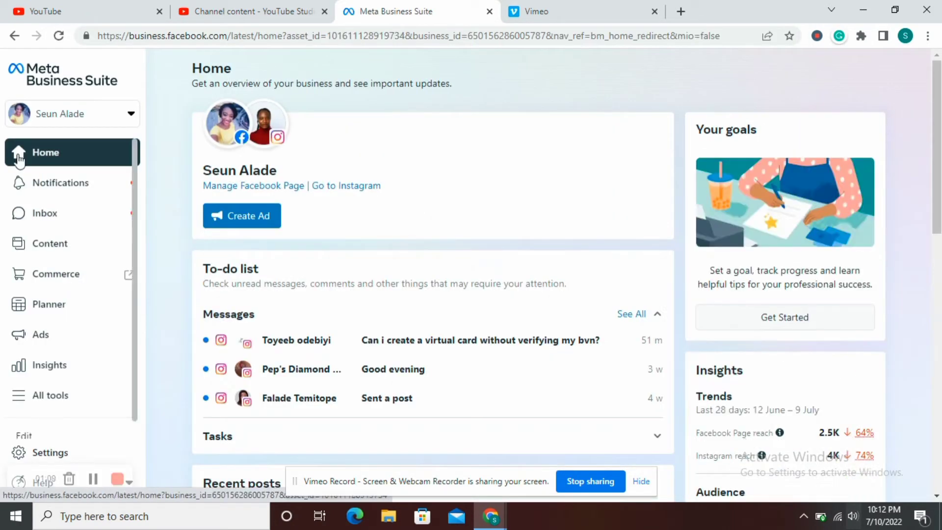
Step: Keep the current business account in the account selector and go to Settings
mouse_move(288, 167)
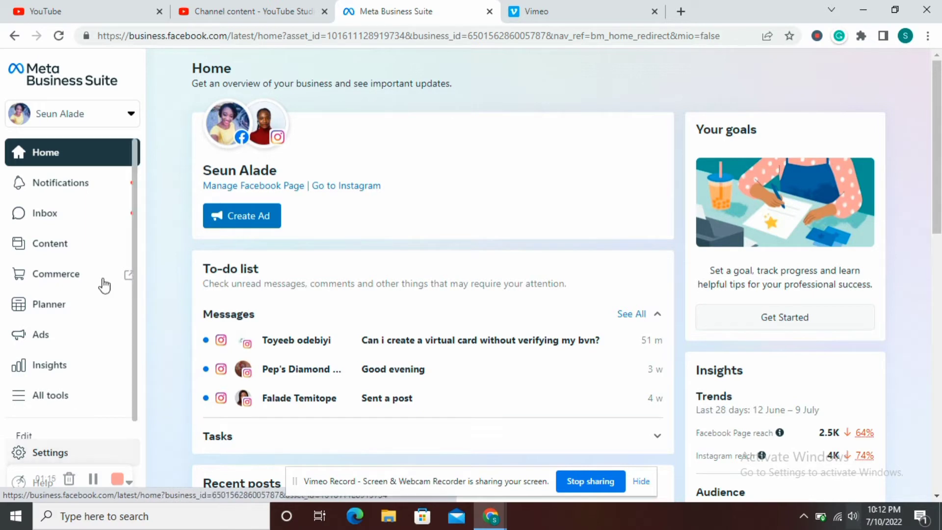
left_click(132, 118)
left_click(104, 242)
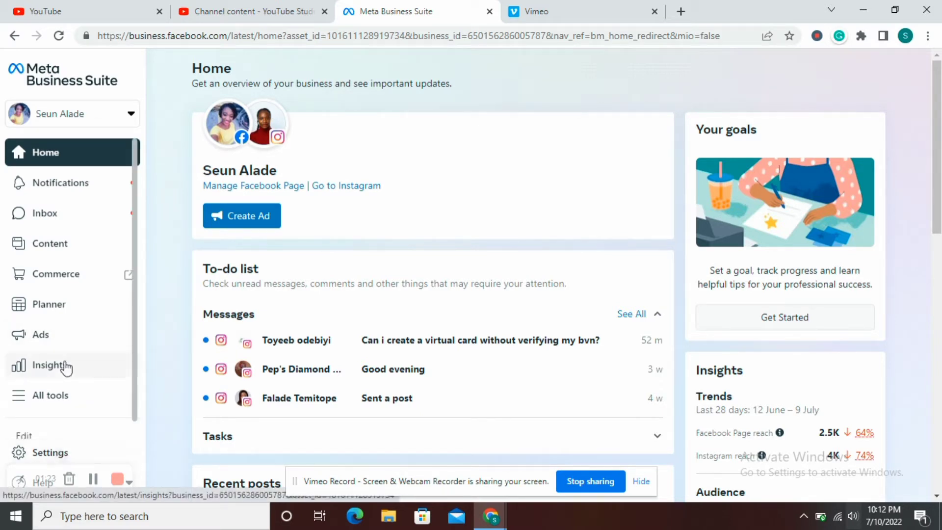
left_click(61, 453)
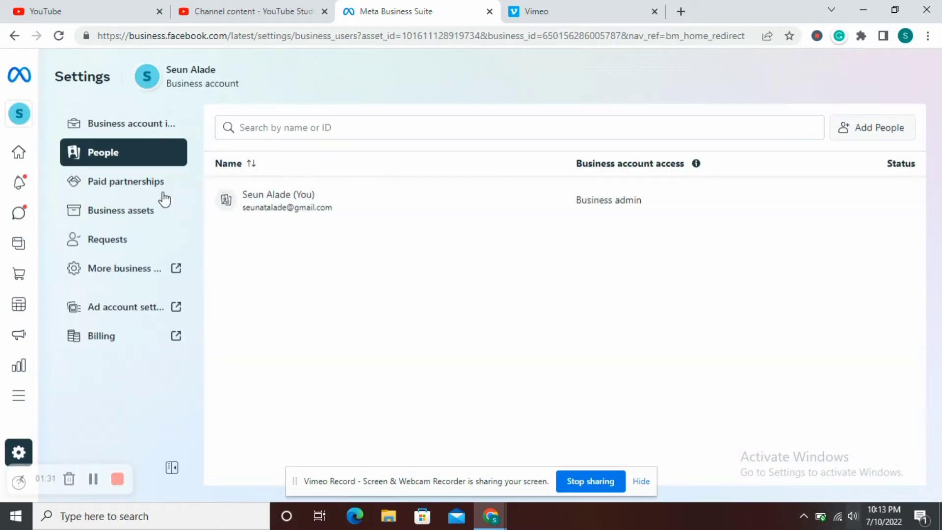
Step: Open More business settings in a new tab and scroll to the Prepaid Ad Account
left_click(129, 277)
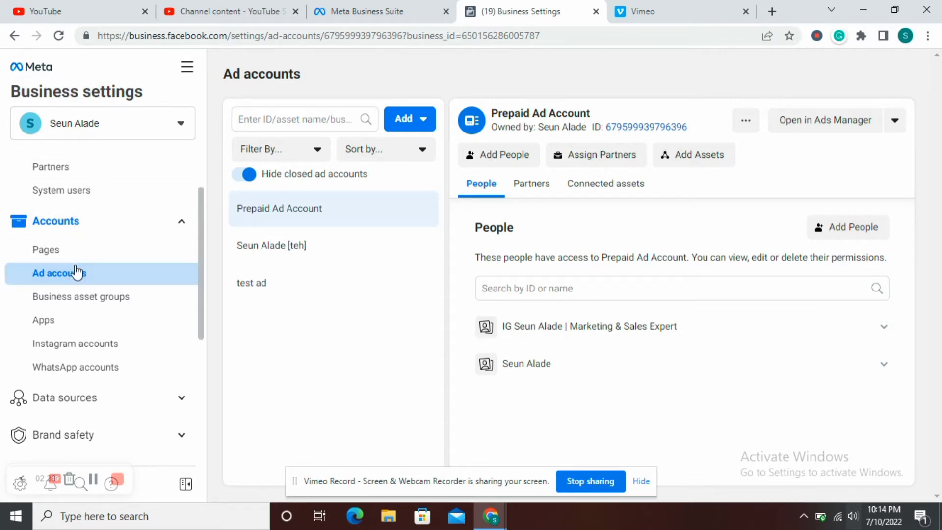
left_click_drag(200, 270, 204, 201)
scroll(210, 270, "down", 2)
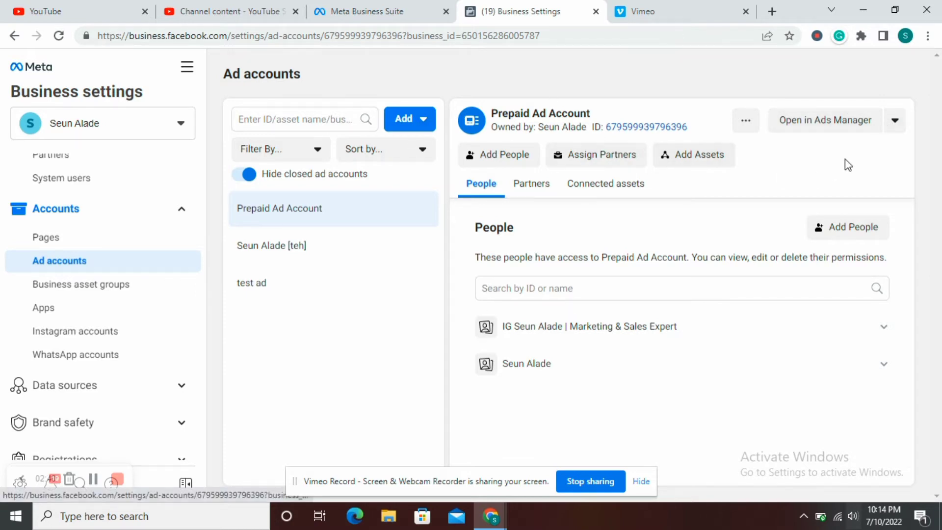
Step: Choose View Payment Methods for Prepaid Ad Account from the Open in Ads Manager menu
left_click(894, 128)
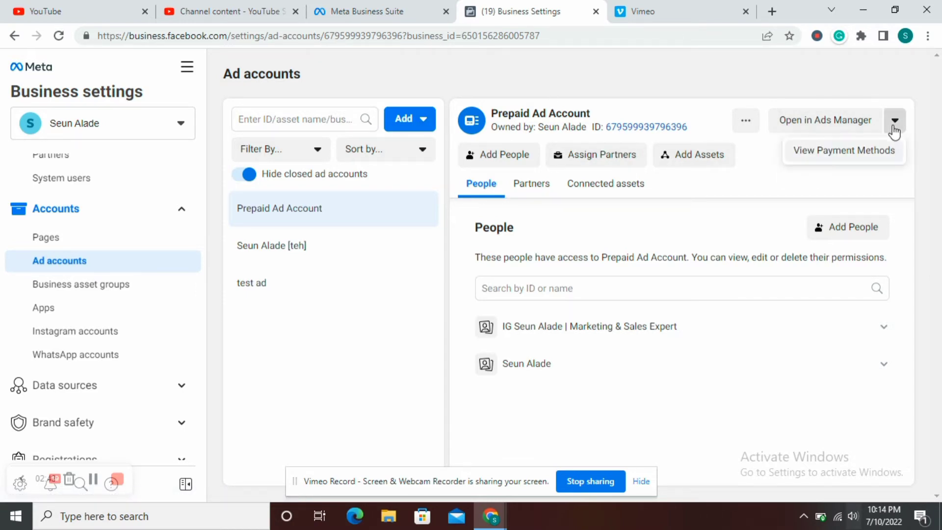
left_click(852, 156)
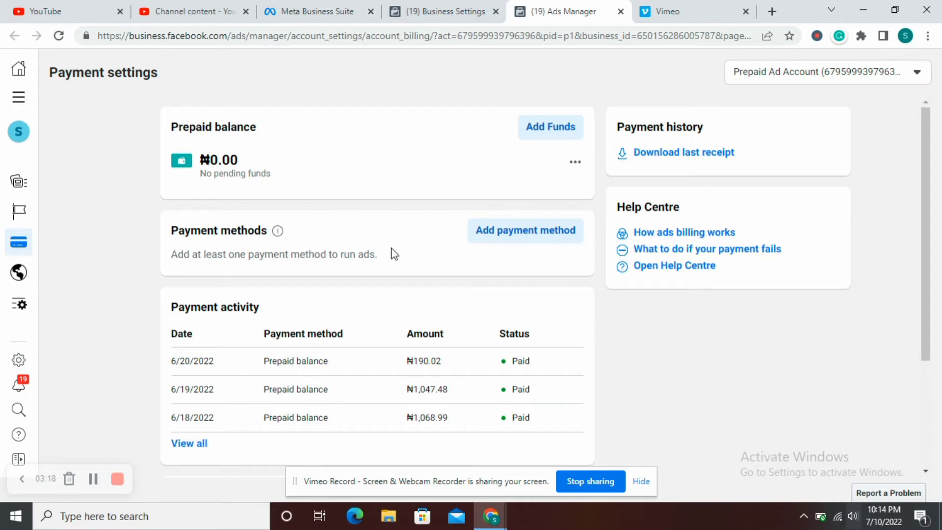
left_click(504, 236)
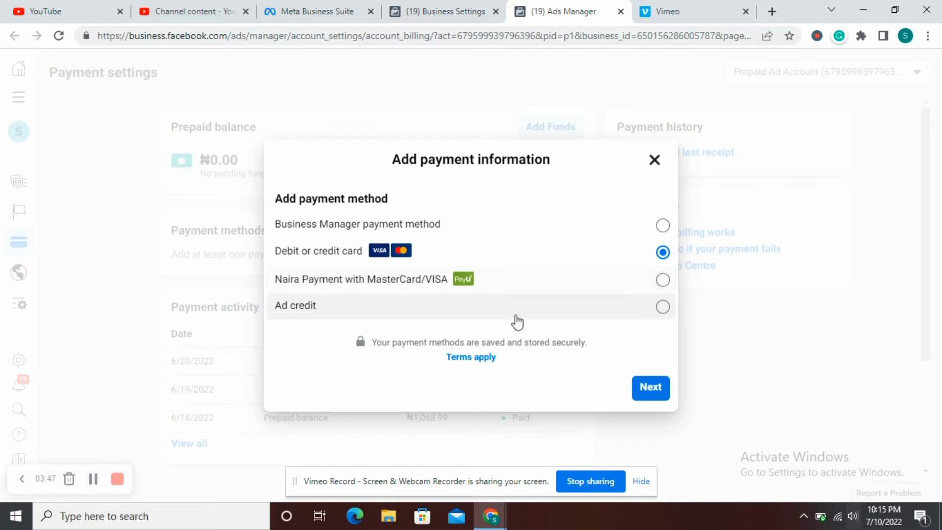
left_click(654, 160)
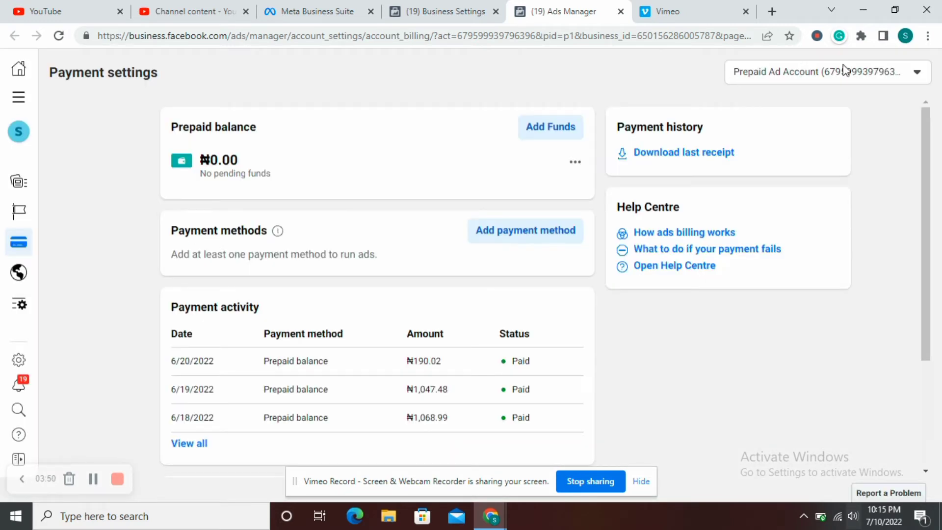
Step: Switch the ad account selector to Besaz Fashion Prepaid Account
left_click(914, 72)
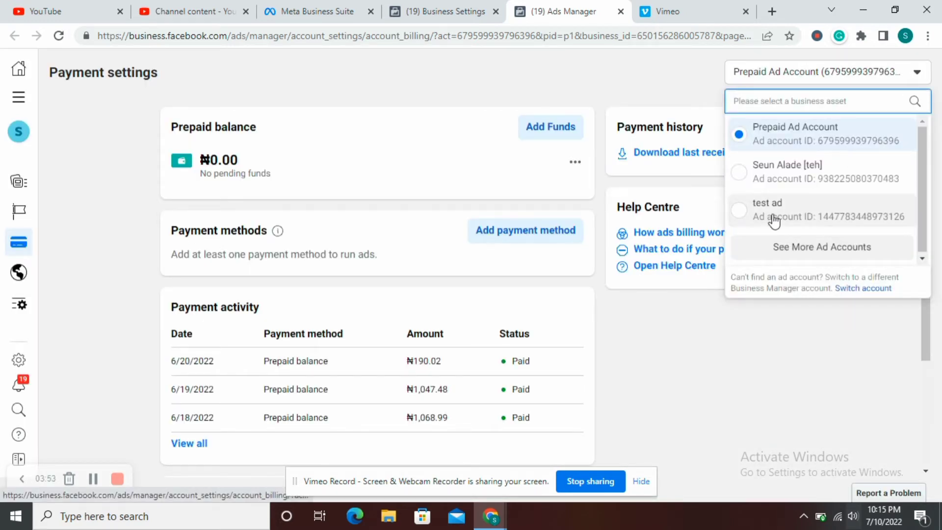
left_click(790, 247)
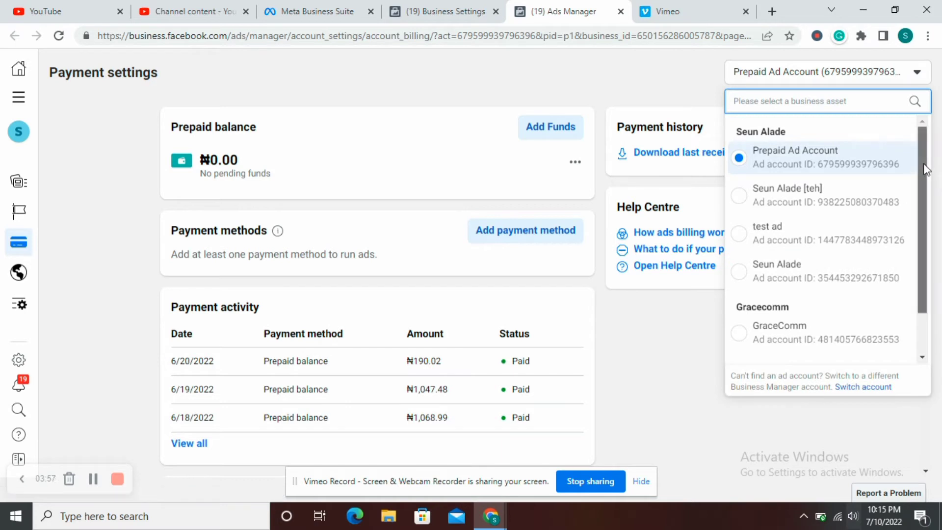
scroll(924, 206, "down", 1)
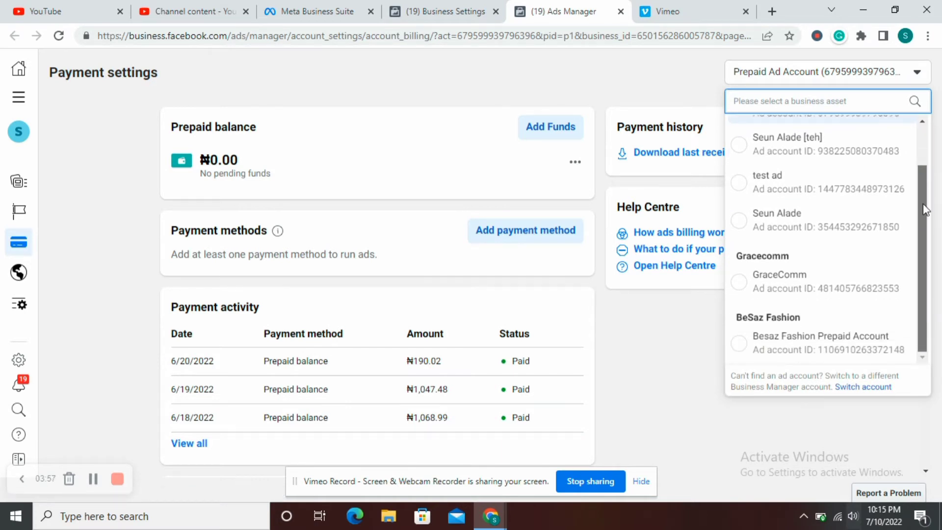
left_click(797, 346)
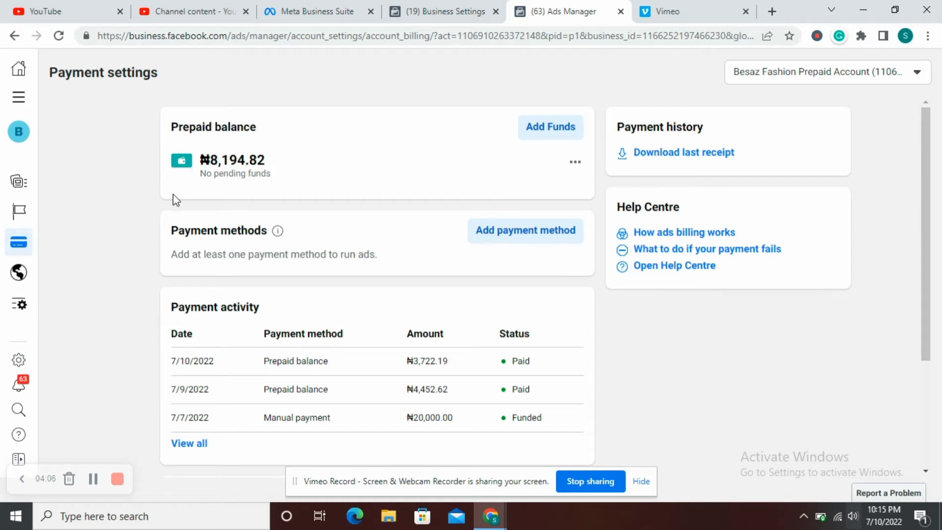
Step: Start a 4,500.00 NGN top-up paid with Local Cards, reaching the card details form
left_click(520, 235)
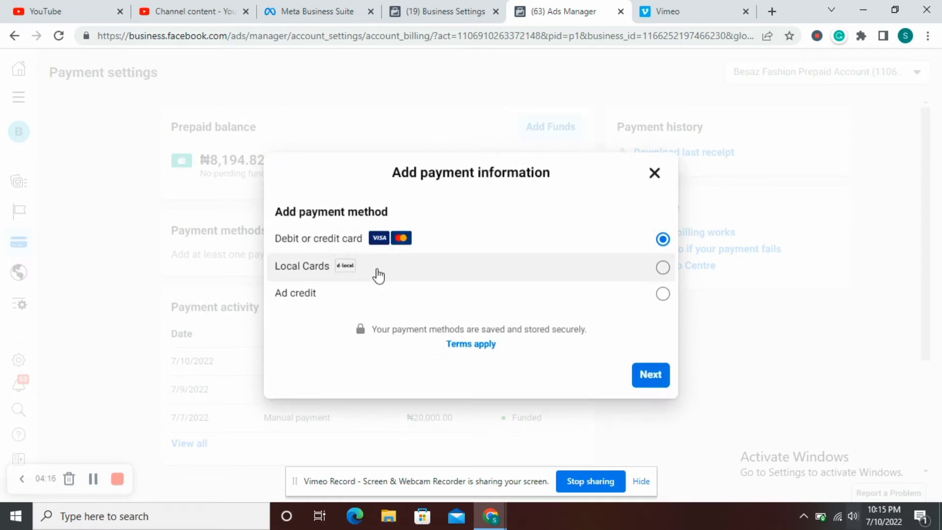
left_click(409, 265)
left_click(648, 384)
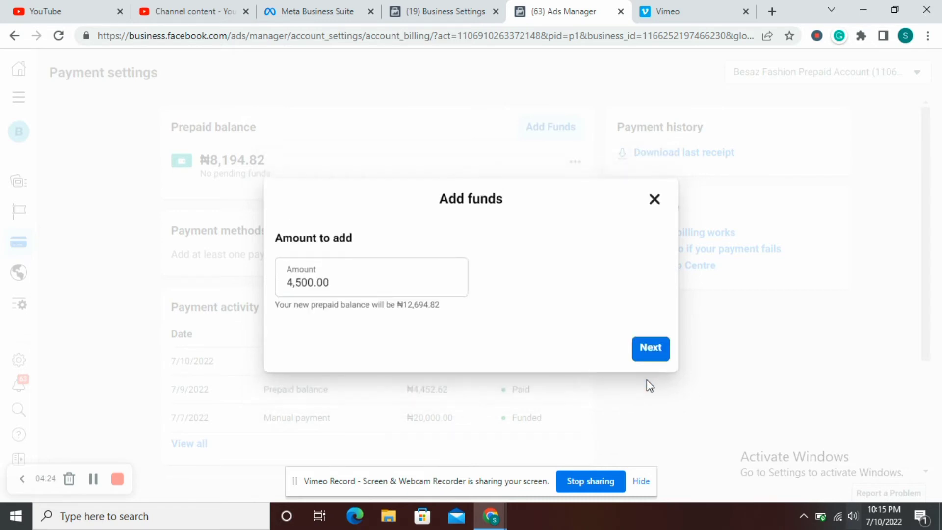
left_click(654, 348)
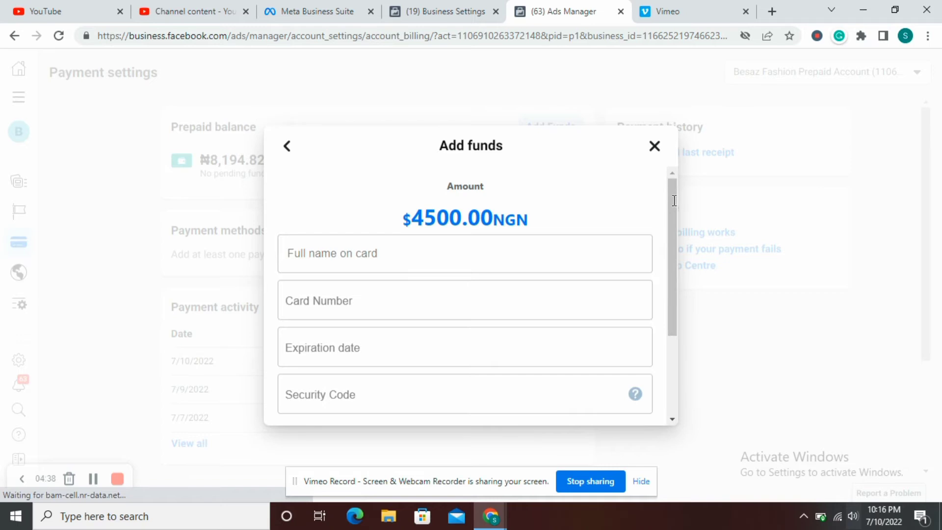
Step: Close the Add funds form unpaid and dismiss the ad account list without switching
left_click_drag(673, 255, 682, 388)
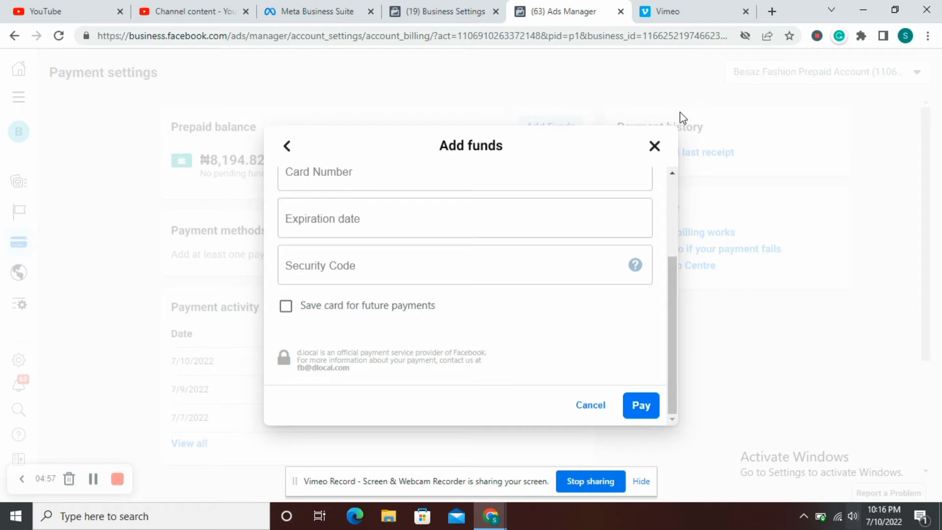
left_click(654, 146)
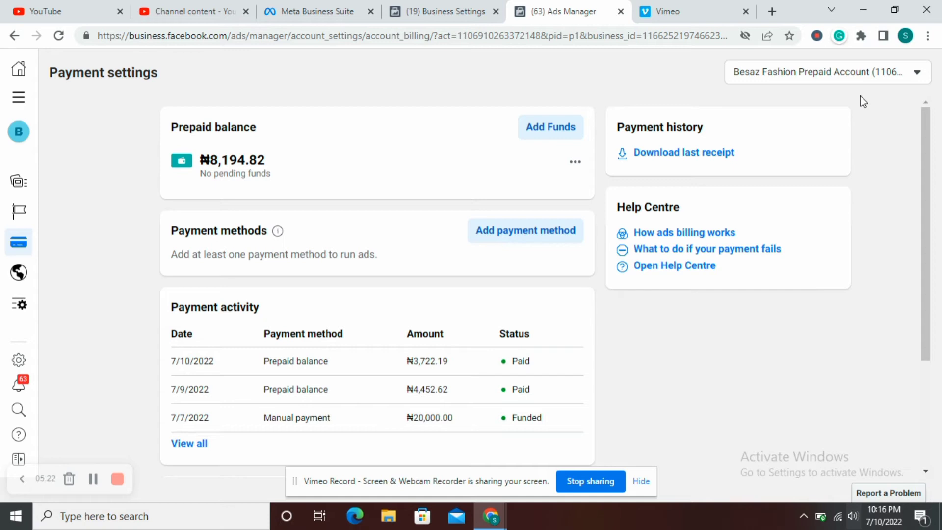
left_click(876, 79)
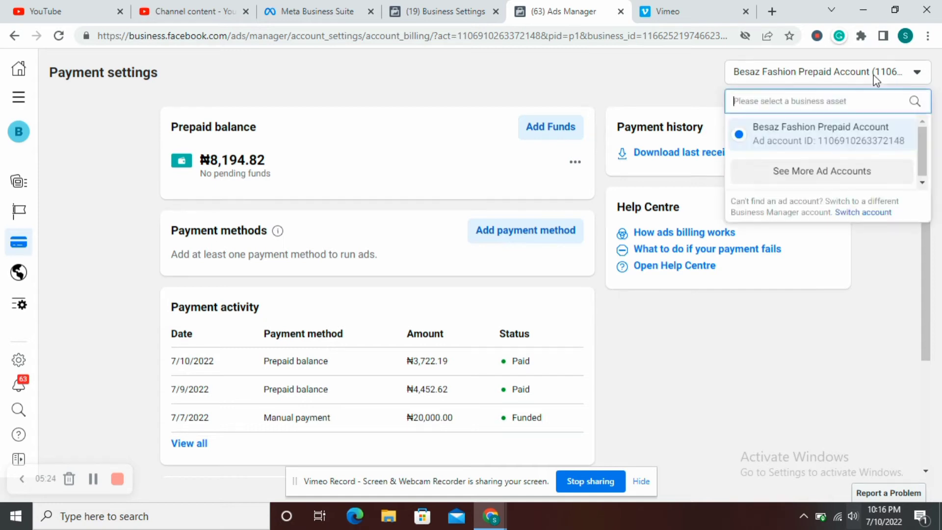
left_click(545, 84)
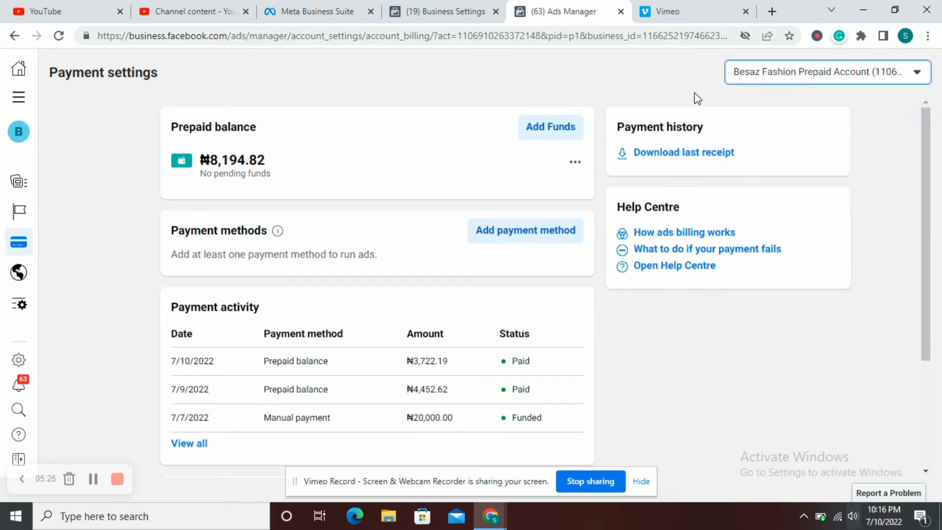
Step: Go to Business settings for BeSaz Fashion from the All tools menu
left_click(20, 97)
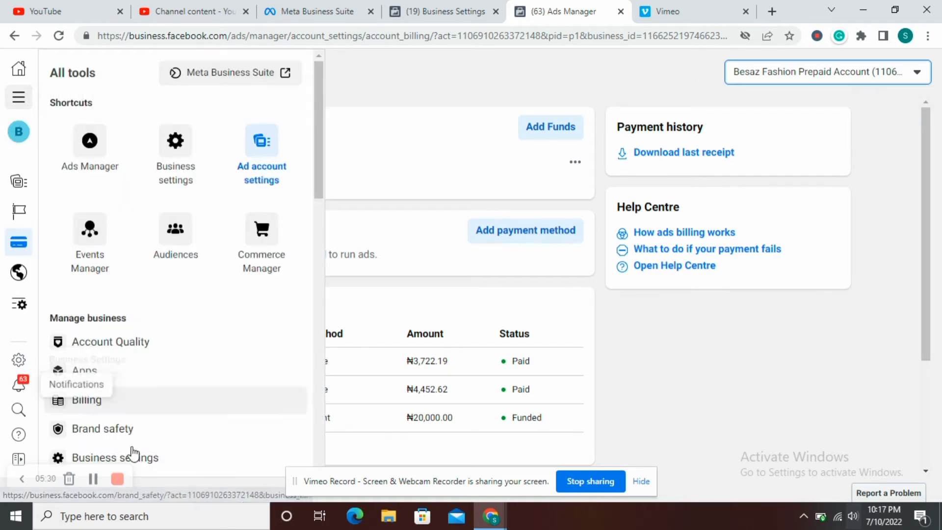
left_click(372, 59)
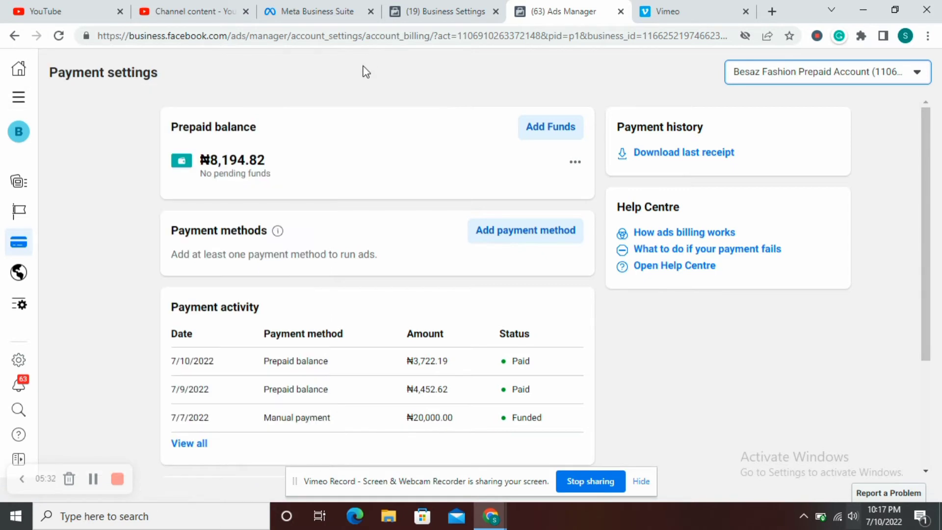
left_click(27, 97)
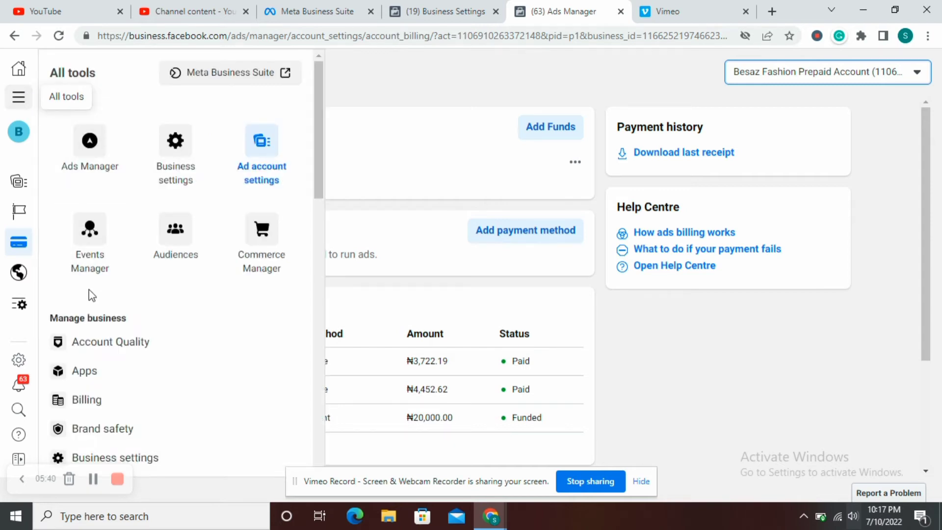
left_click(126, 454)
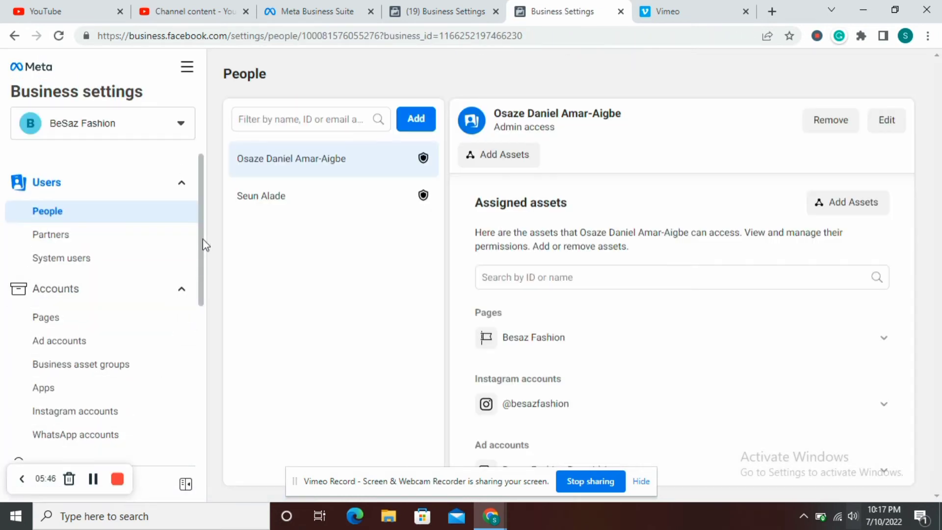
Step: Scroll the Business Settings sidebar and open the Payment methods page
left_click_drag(202, 222, 183, 406)
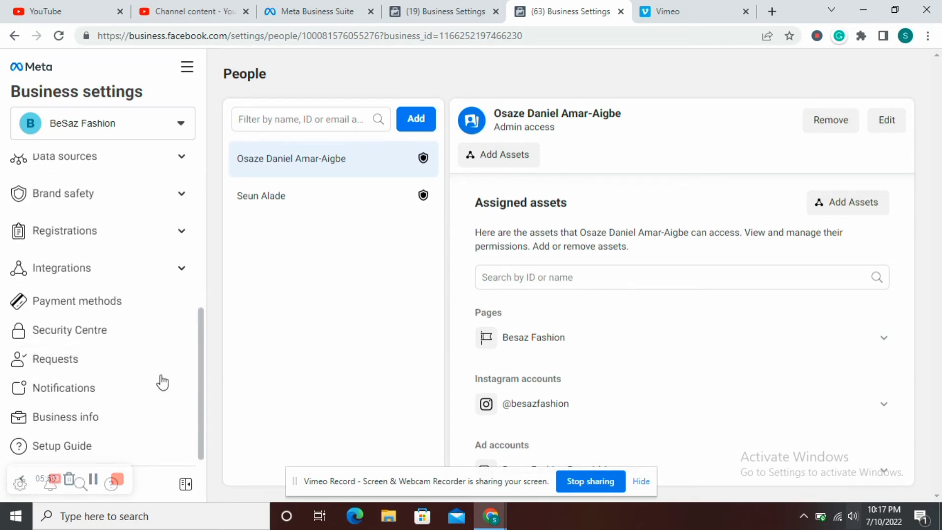
left_click(121, 314)
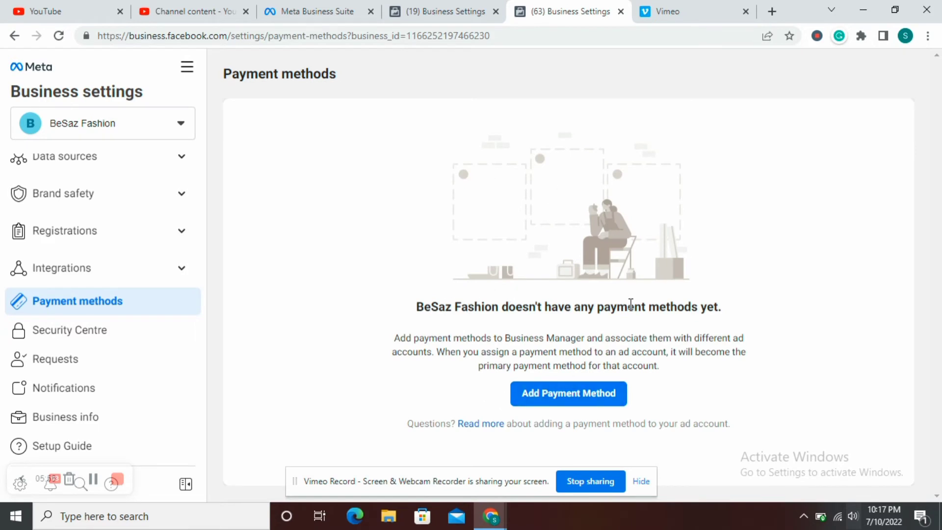
left_click(575, 400)
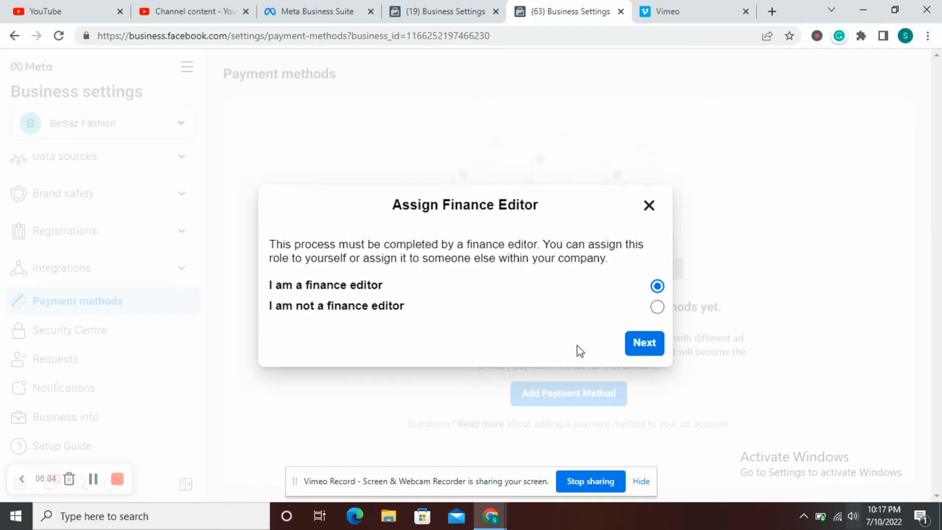
left_click(647, 343)
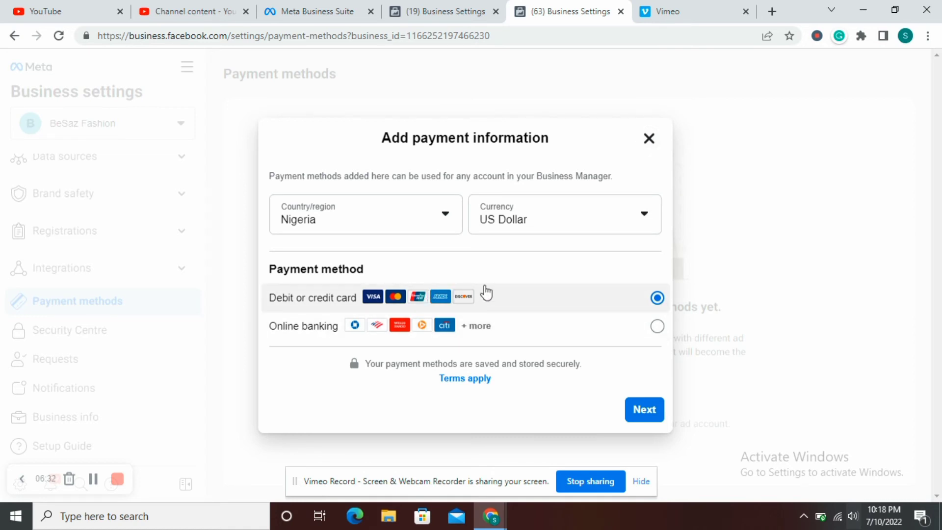
left_click(649, 139)
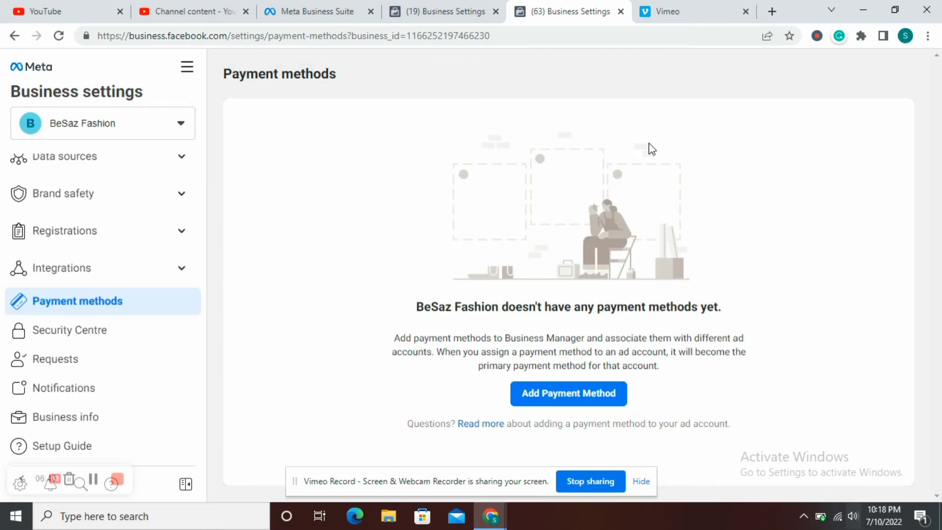
Step: In the other Business Settings tab, open the second ad account's payment methods via View Payment Methods
key("ctrl+shift+Tab")
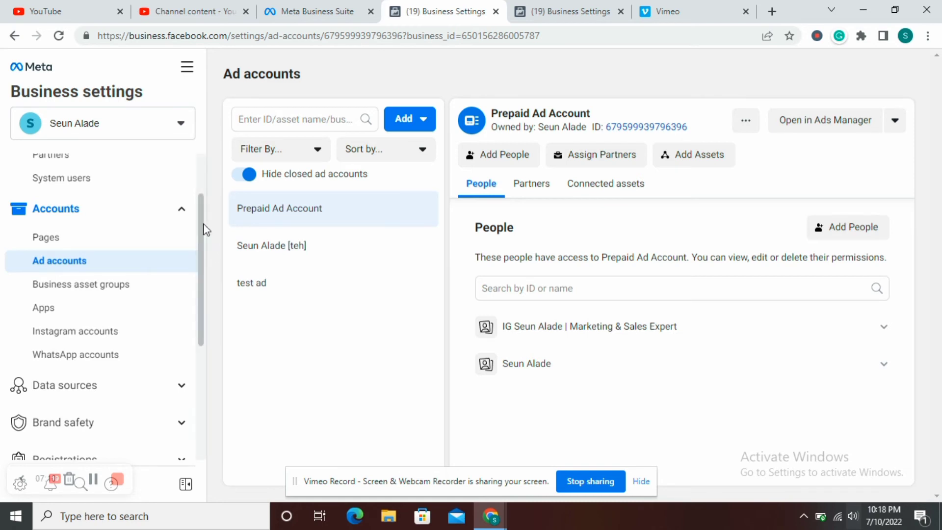
left_click(281, 254)
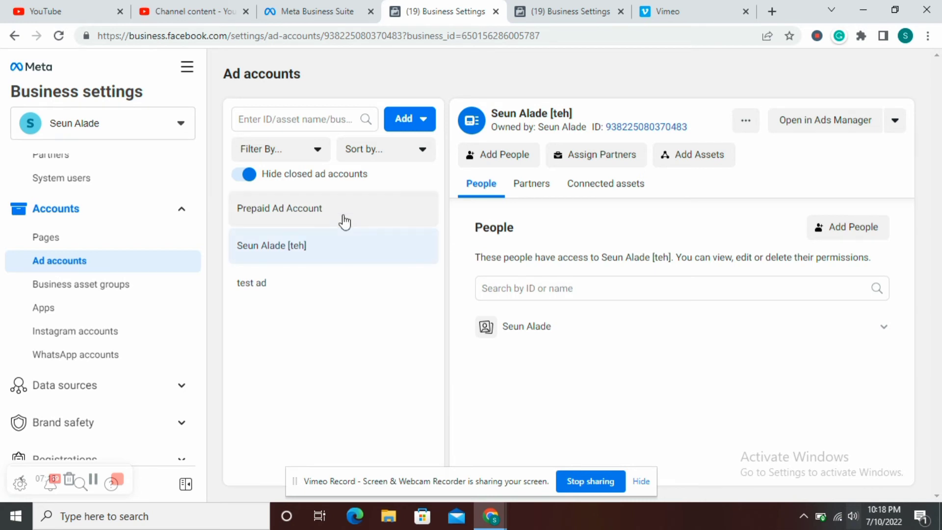
left_click(896, 121)
left_click(857, 152)
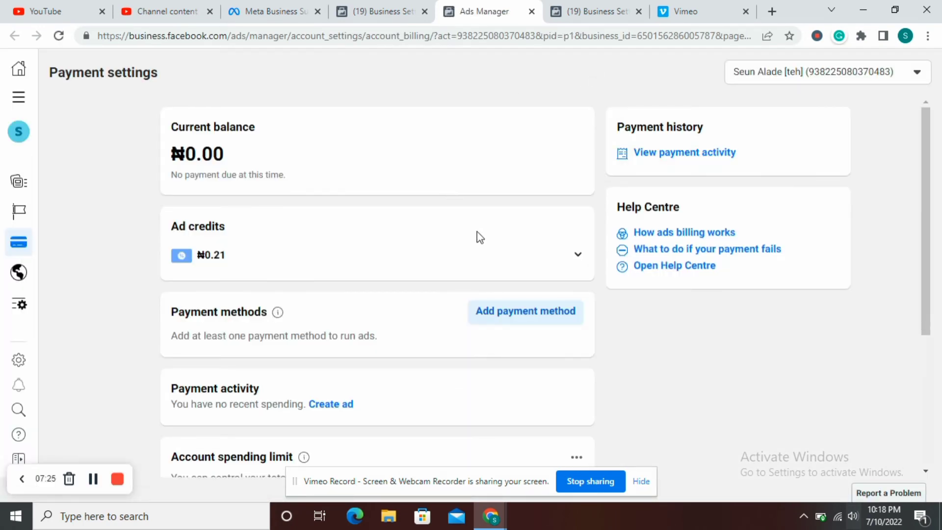
Step: Start adding a payment method to the ad account, then cancel the Add payment information dialog
left_click(520, 314)
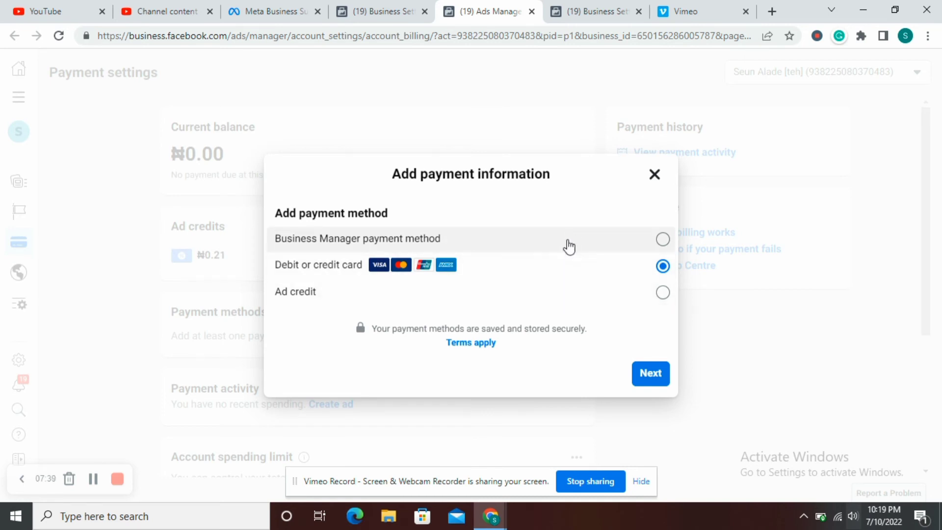
left_click(654, 174)
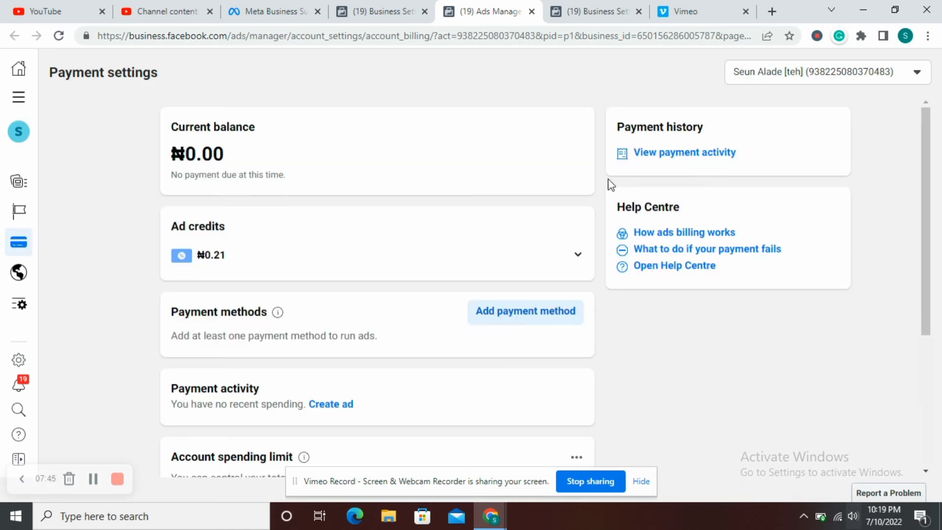
Step: Go to Business Settings and open Payment methods to see the saved Mastercard with no ad accounts
mouse_move(24, 234)
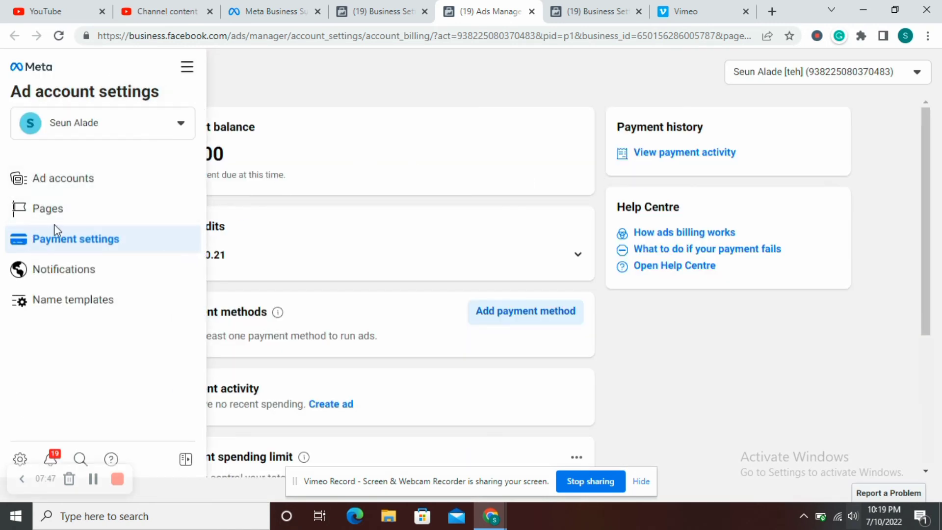
left_click(20, 459)
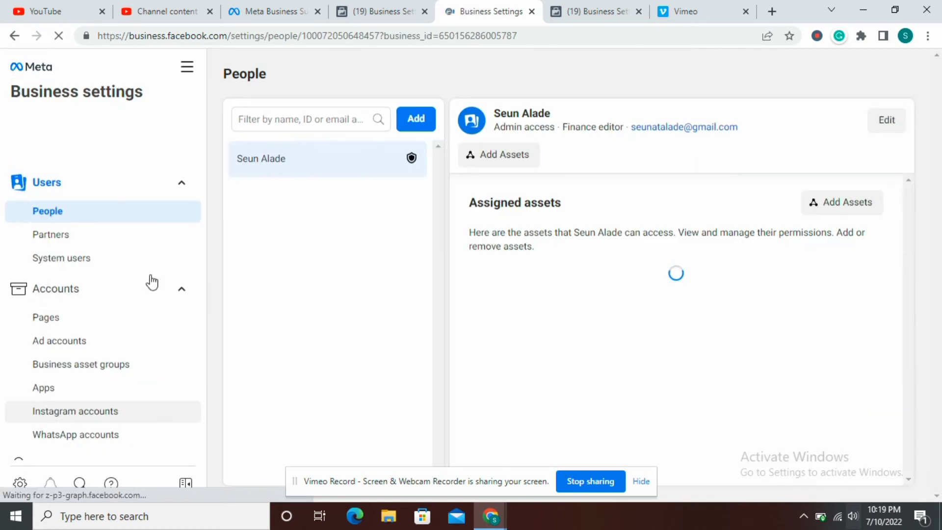
left_click_drag(200, 212, 205, 333)
left_click(82, 381)
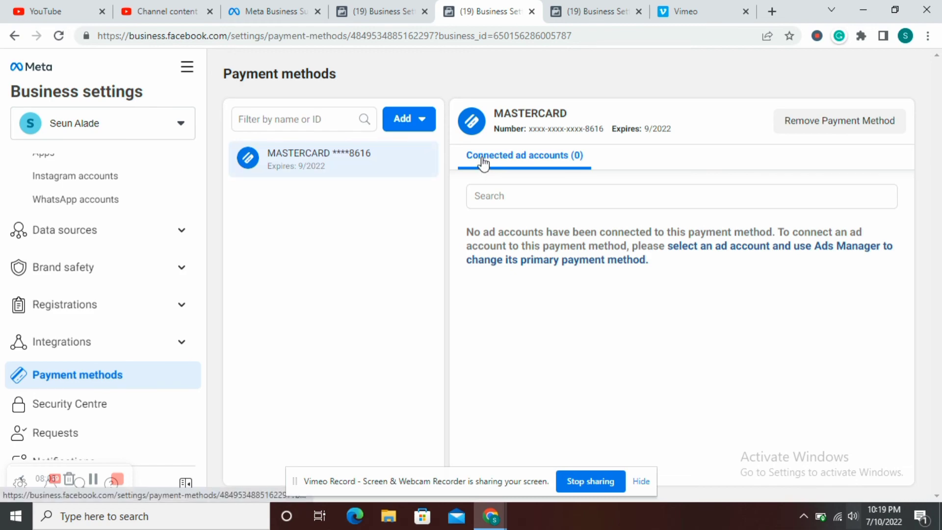
left_click(854, 120)
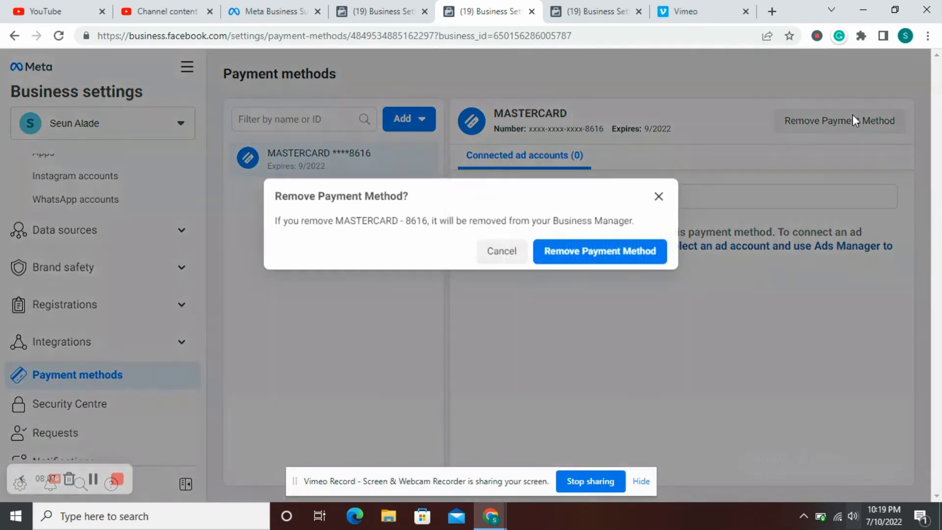
left_click(598, 249)
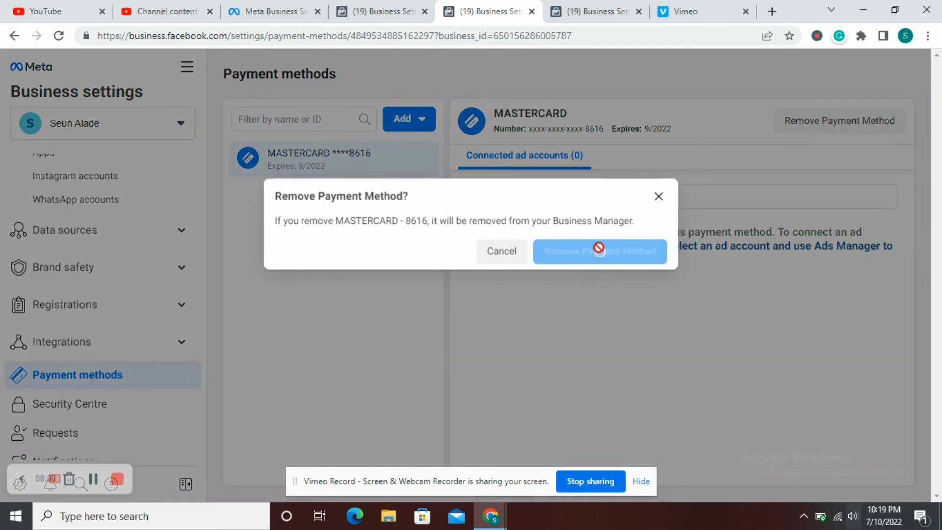
left_click_drag(599, 249, 548, 317)
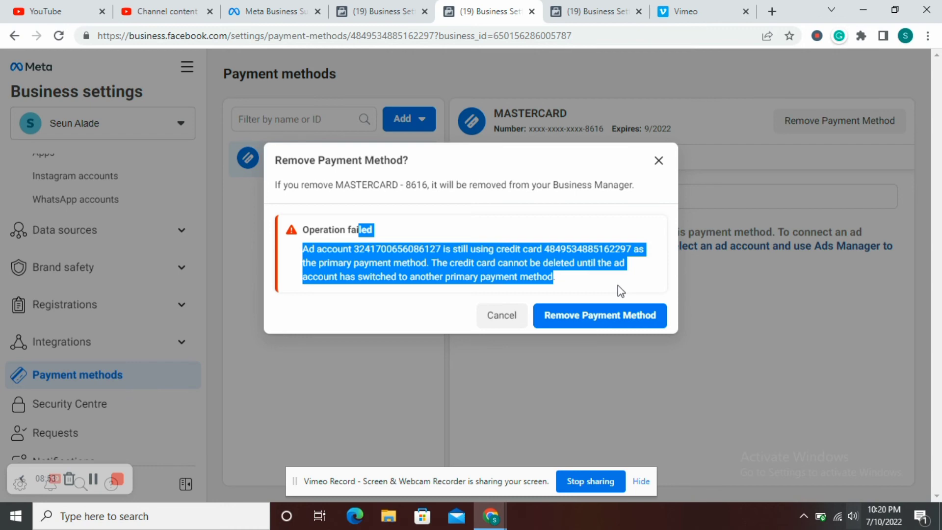
left_click(659, 160)
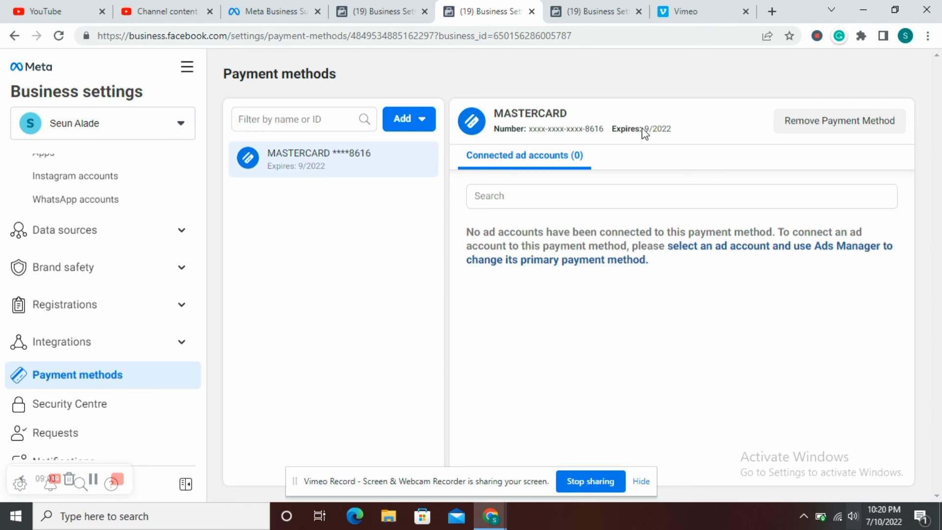
left_click_drag(643, 130, 675, 132)
left_click(672, 75)
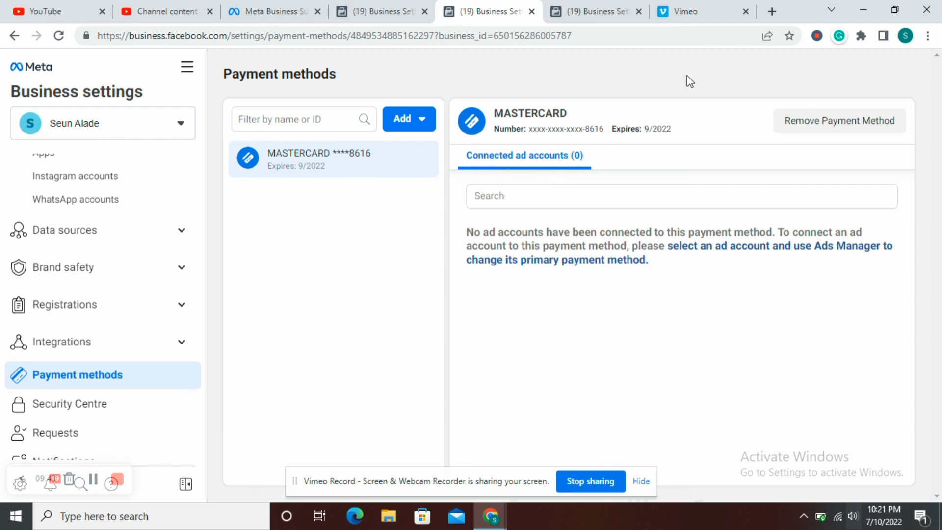